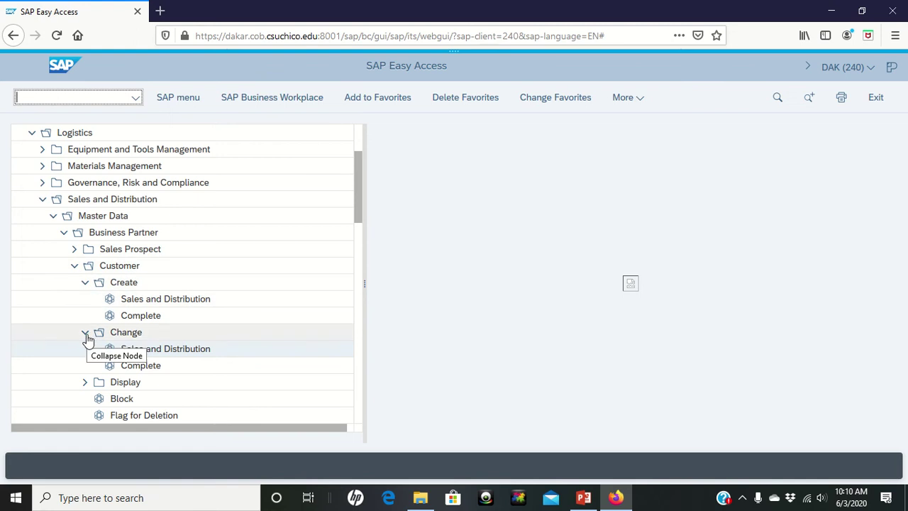
# Launch the Sales and Distribution customer change transaction from the Easy Access tree
pyautogui.click(148, 352)
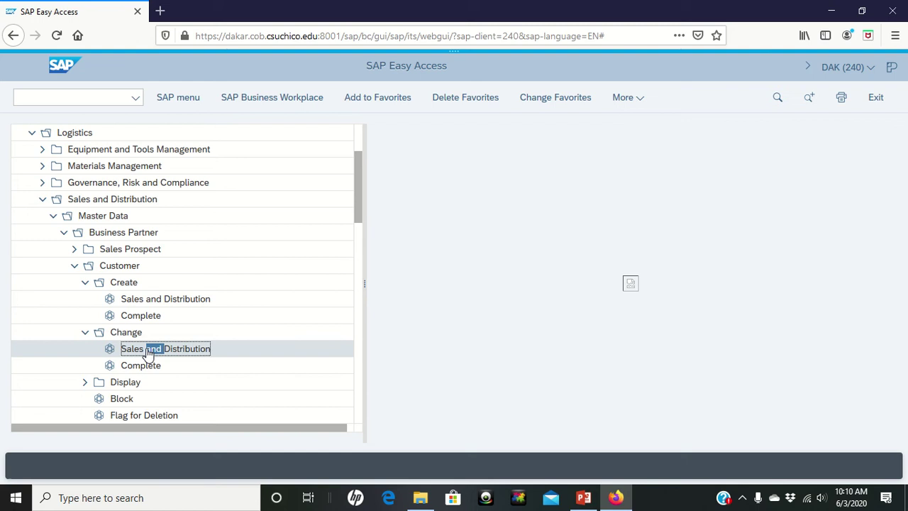
pyautogui.doubleClick(147, 353)
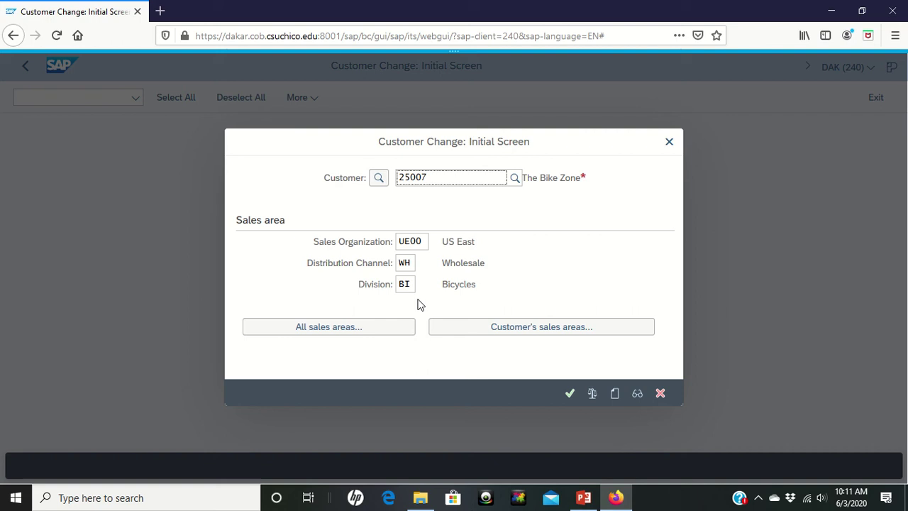
# Confirm The Bike Zone with sales area UE00/WH/BI, then bring up the More functions menu
pyautogui.click(567, 399)
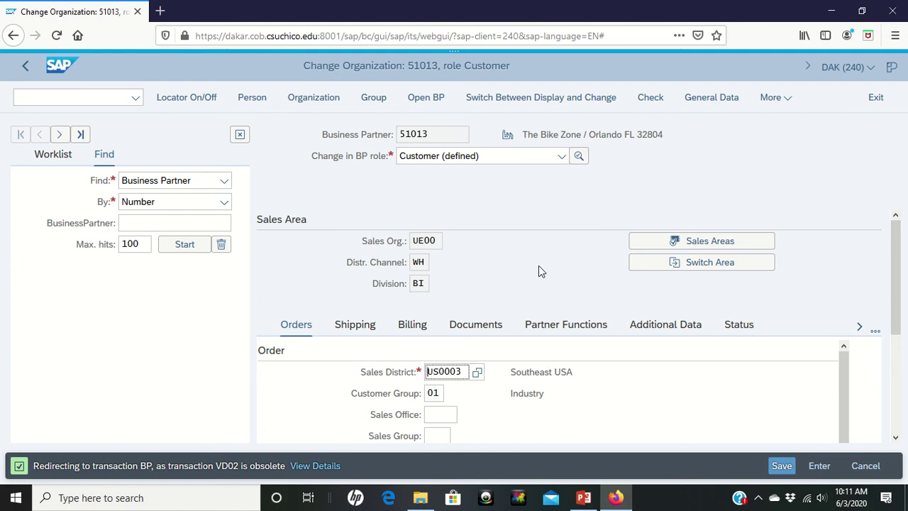
pyautogui.click(790, 104)
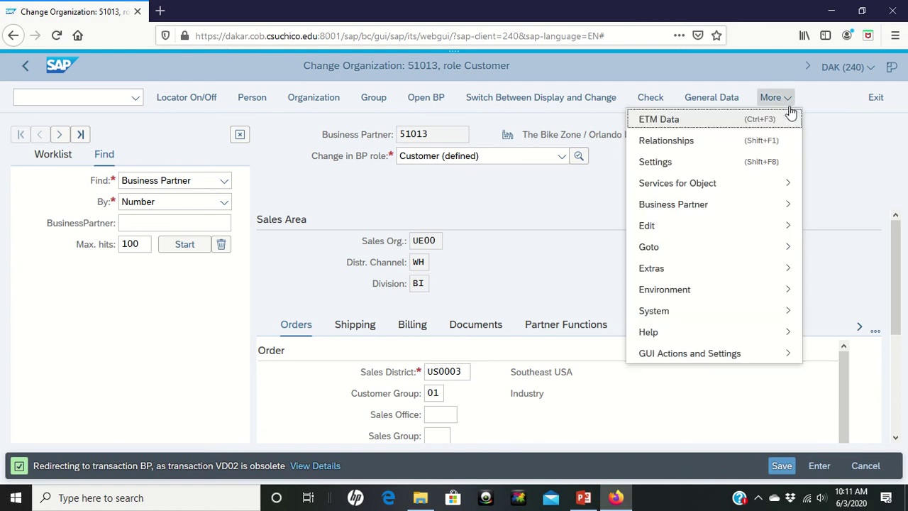
# Open Relationships for BP 51013, keeping category Has Contact Person, and focus Relationship to BP
pyautogui.click(686, 140)
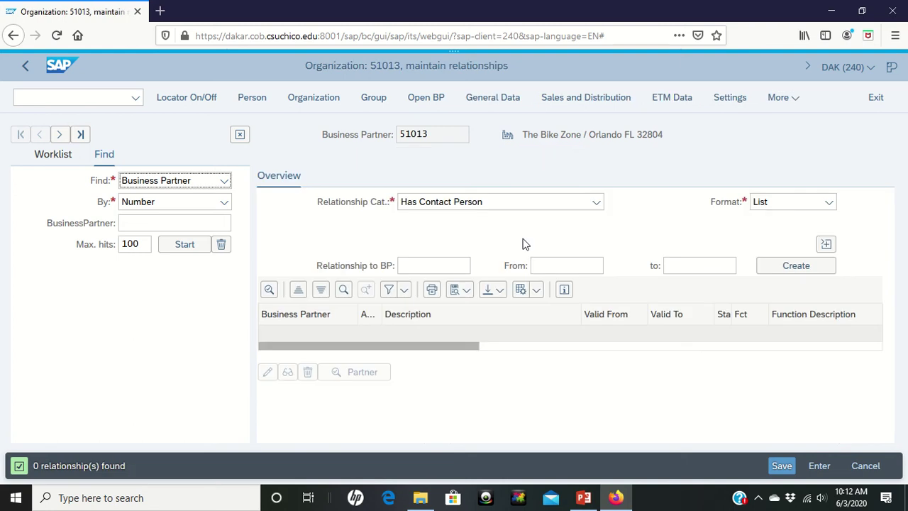
pyautogui.click(597, 207)
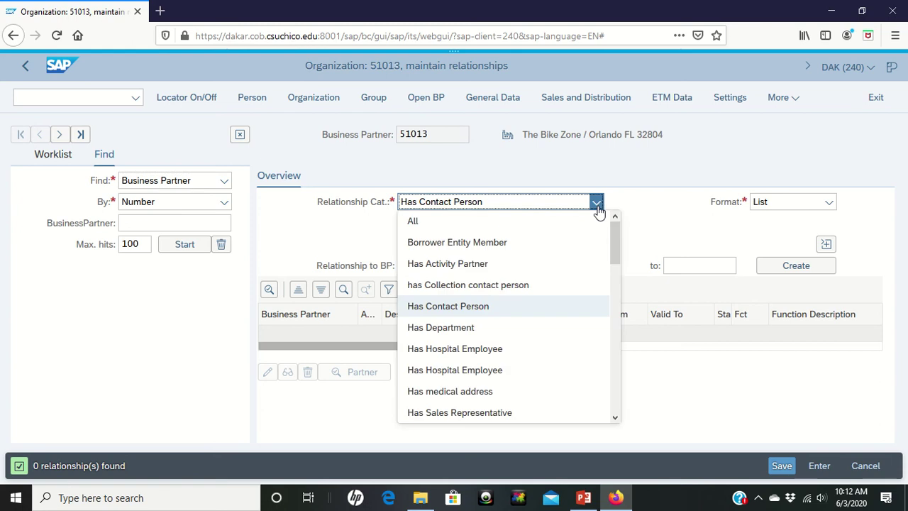
pyautogui.click(597, 207)
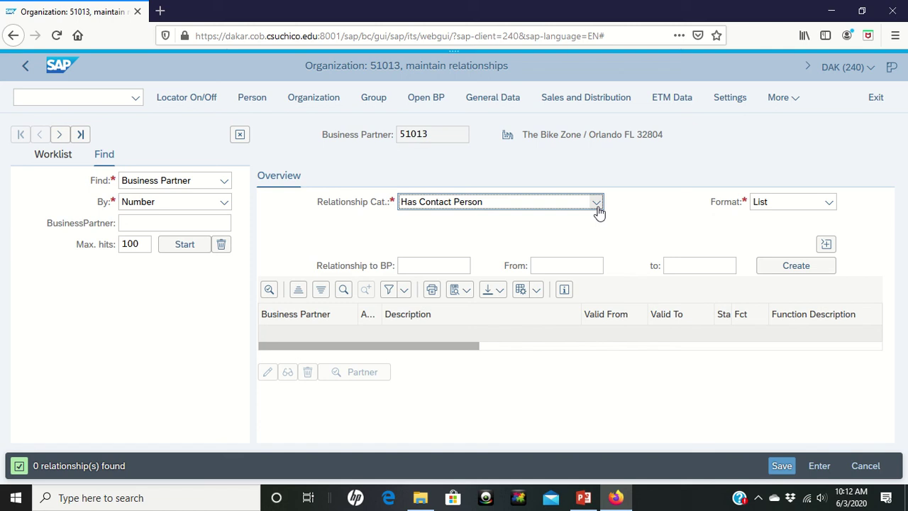
pyautogui.click(421, 266)
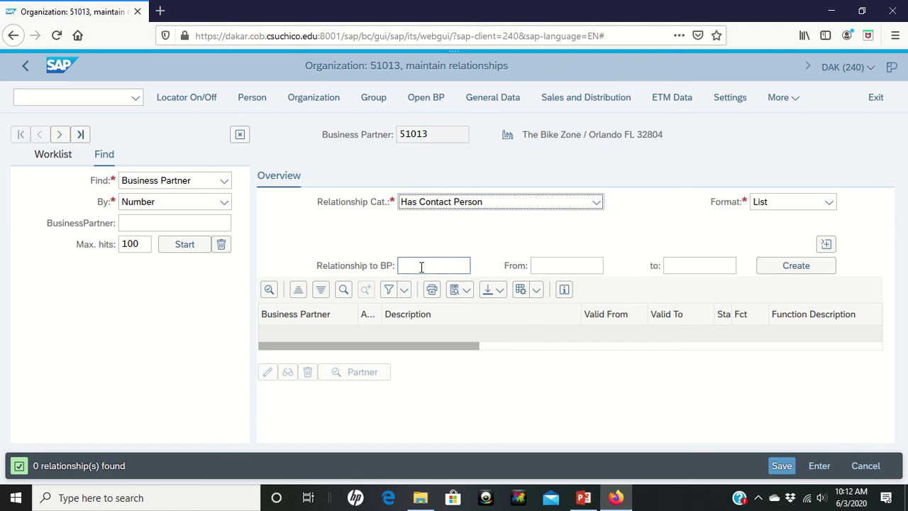
pyautogui.click(422, 267)
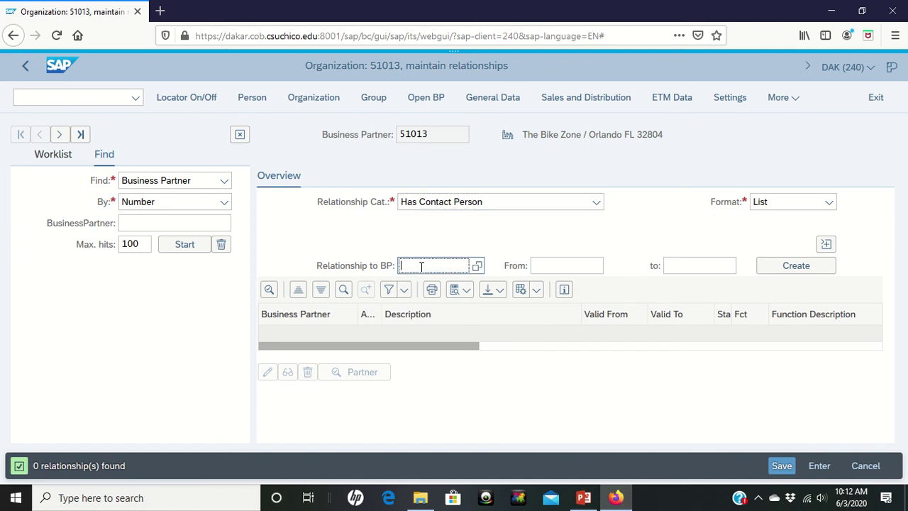
# Search for the related business partner by the contact person's last name
pyautogui.click(476, 266)
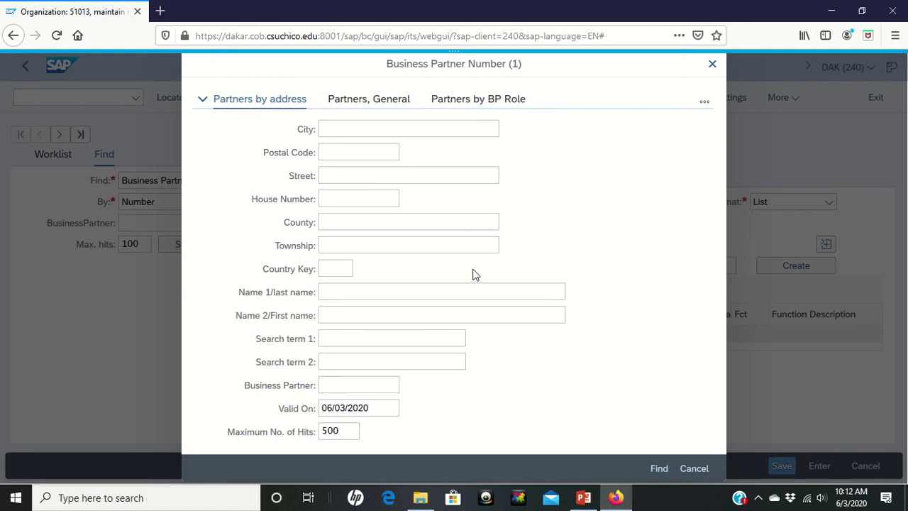
pyautogui.click(335, 297)
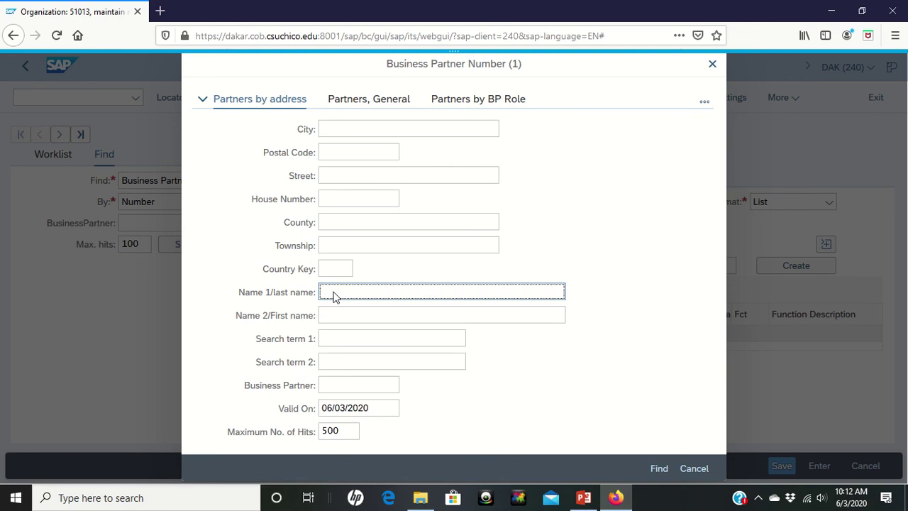
pyautogui.write('burch')
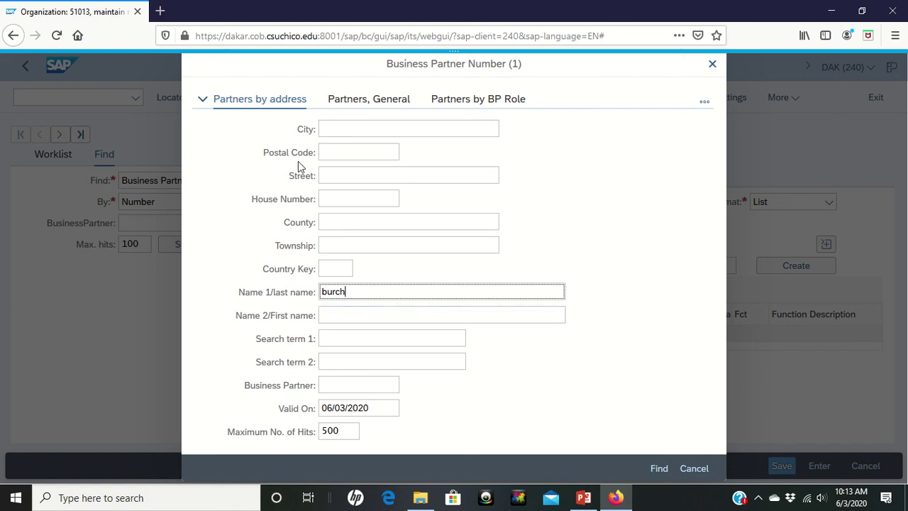
# Run the search and copy the single match, contact 51014, into Relationship to BP
pyautogui.click(658, 469)
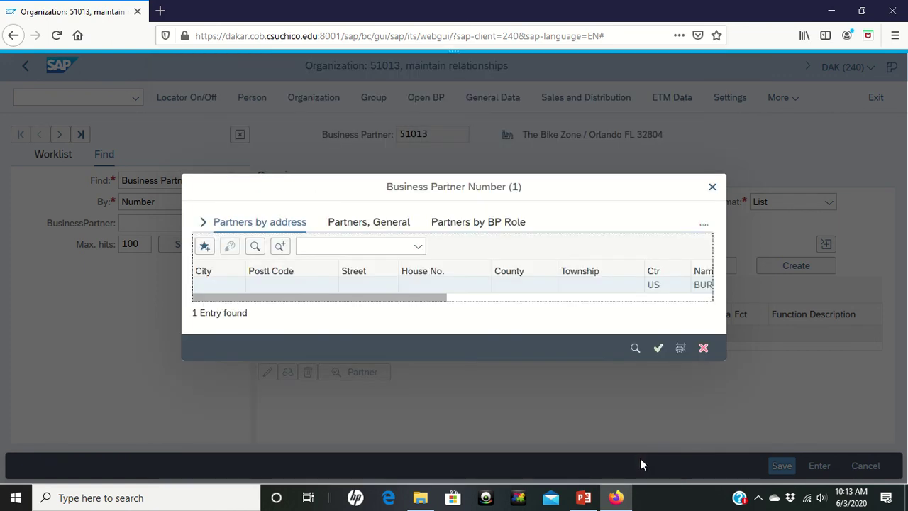
pyautogui.moveTo(420, 296); pyautogui.dragTo(470, 308)
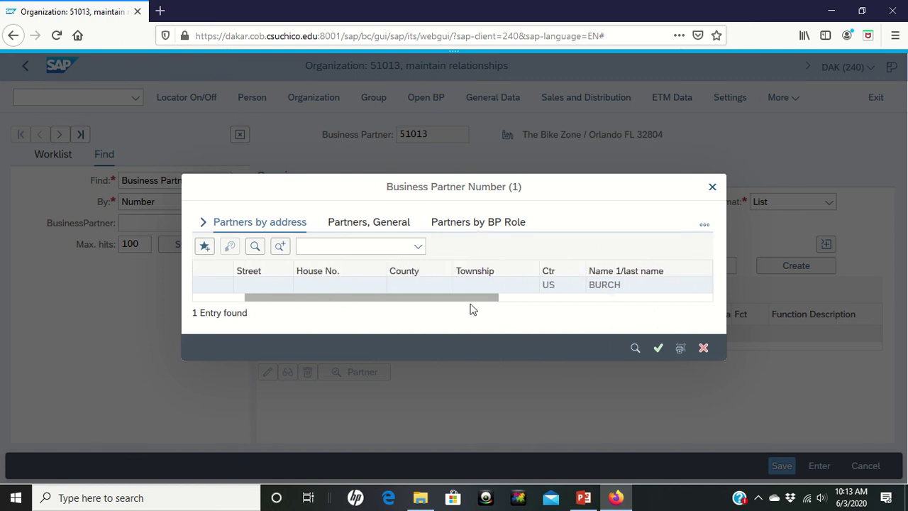
pyautogui.click(602, 285)
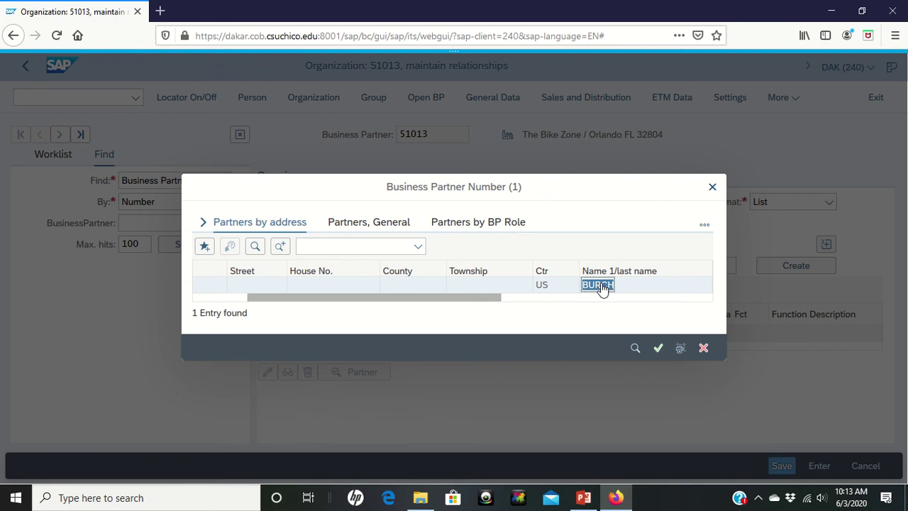
pyautogui.click(657, 348)
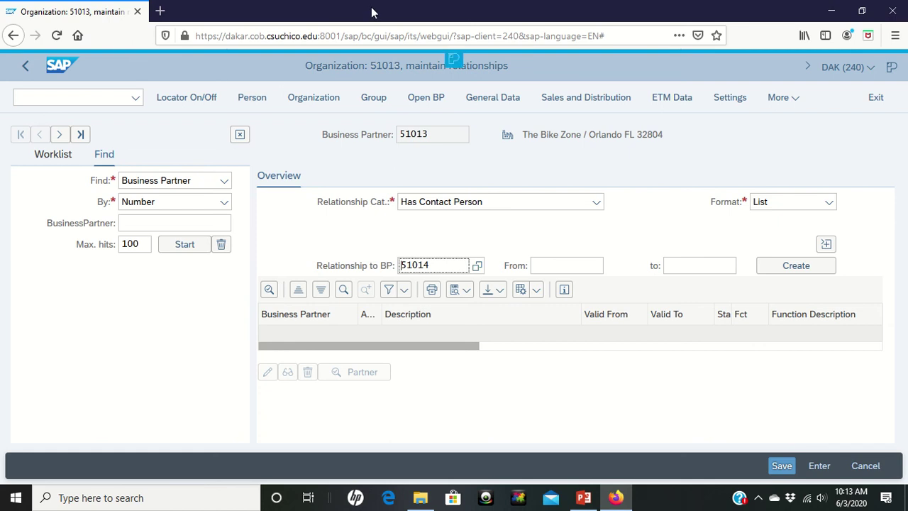
pyautogui.moveTo(375, 6)
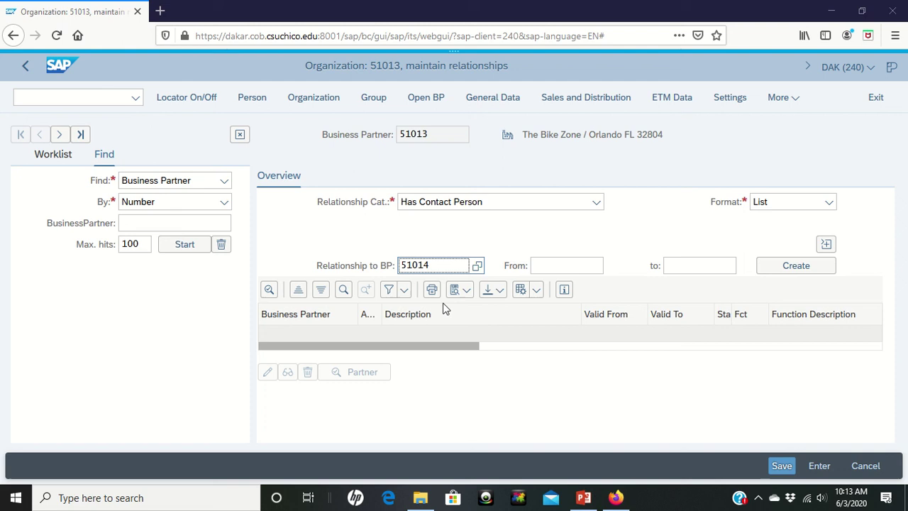
pyautogui.click(799, 275)
# Create the contact relationship with VIP 1, Department 0002 and Function 0002 (Purchasing Manager)
pyautogui.click(800, 275)
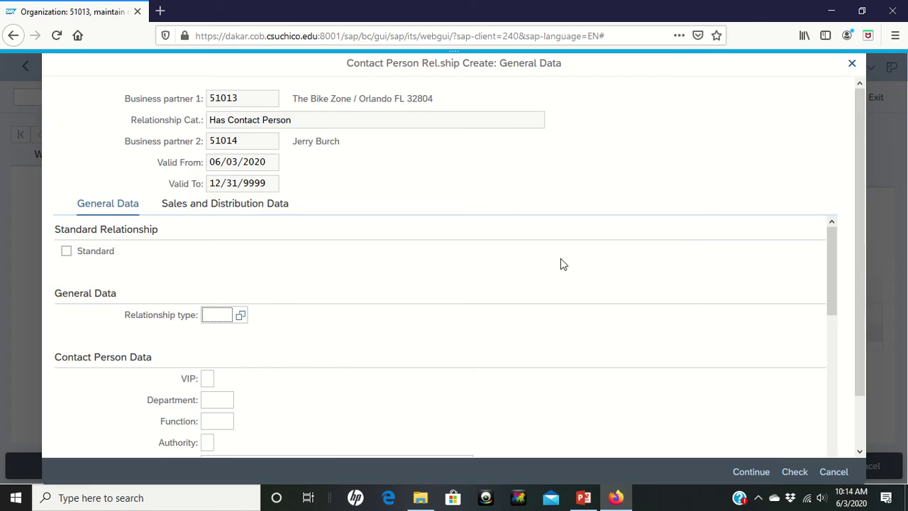
pyautogui.click(208, 382)
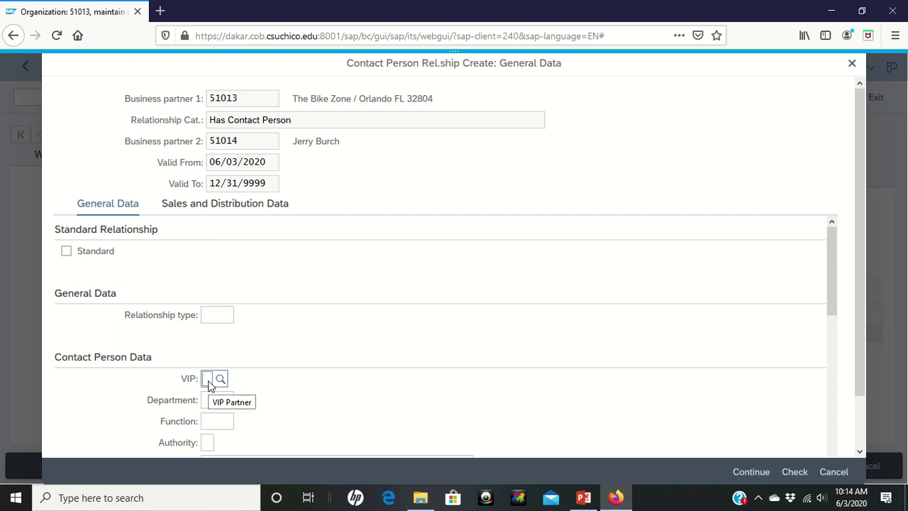
pyautogui.write('1')
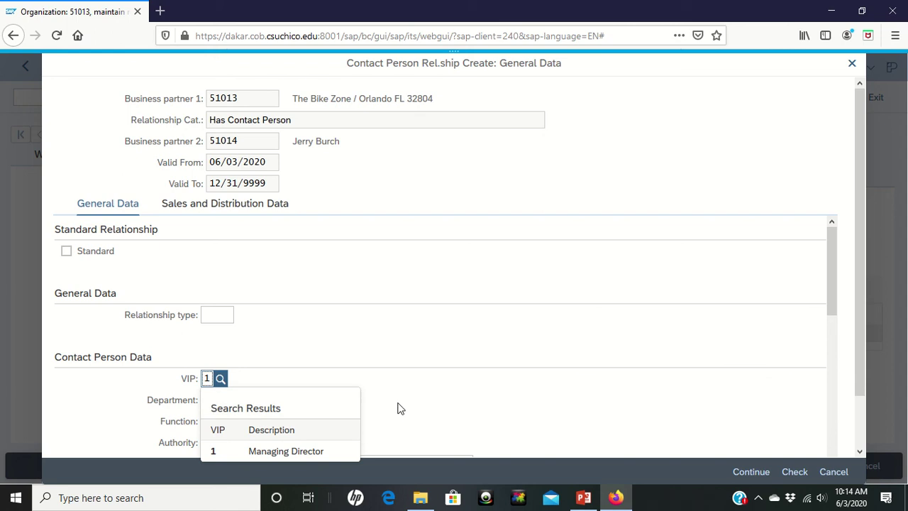
pyautogui.click(218, 402)
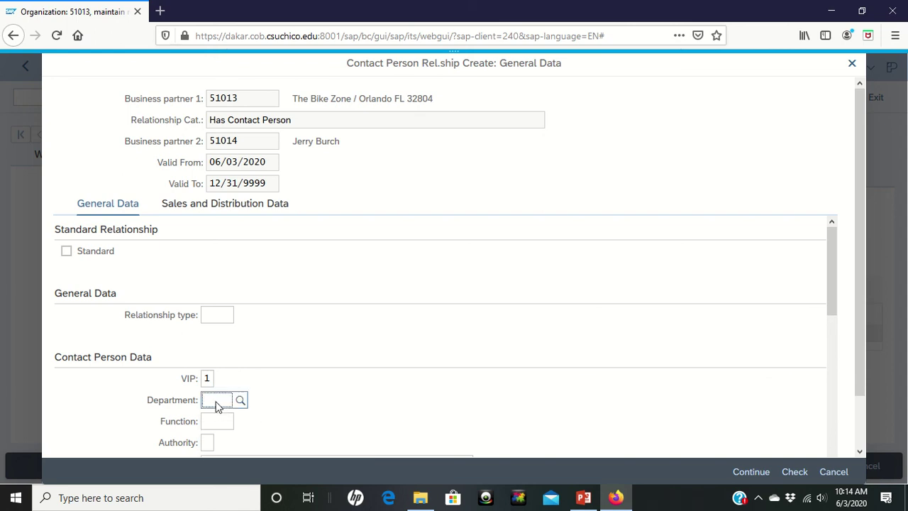
pyautogui.write('0002')
pyautogui.click(216, 421)
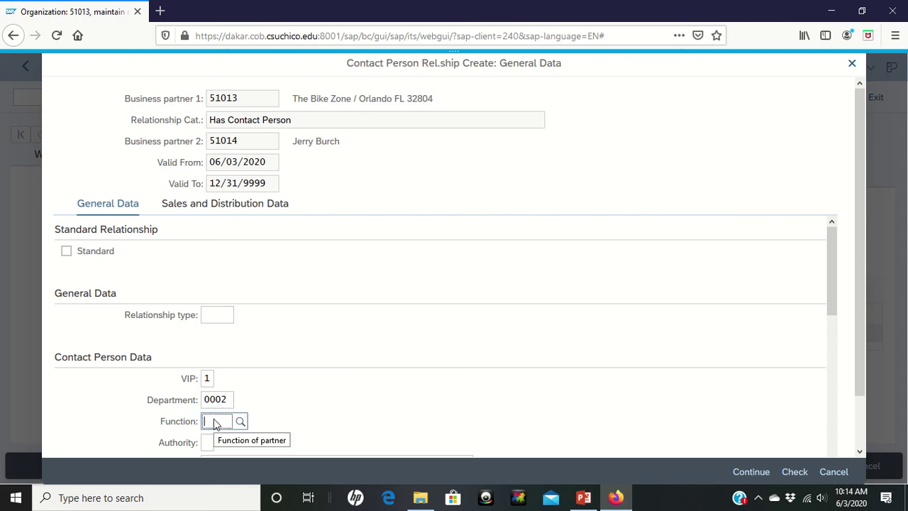
pyautogui.write('0002')
pyautogui.click(539, 427)
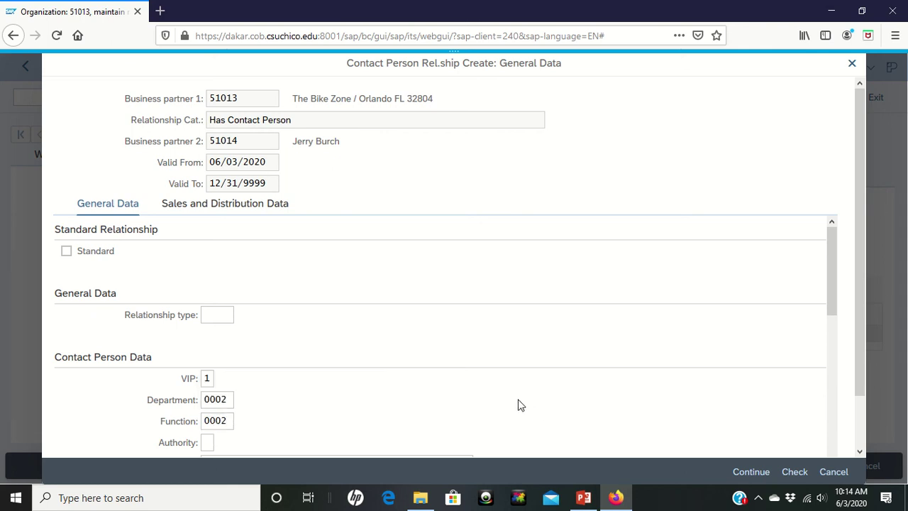
# Check the General Data entries and apply the Purchasing Manager relationship to contact 51014
pyautogui.scroll(-3, 518, 405)
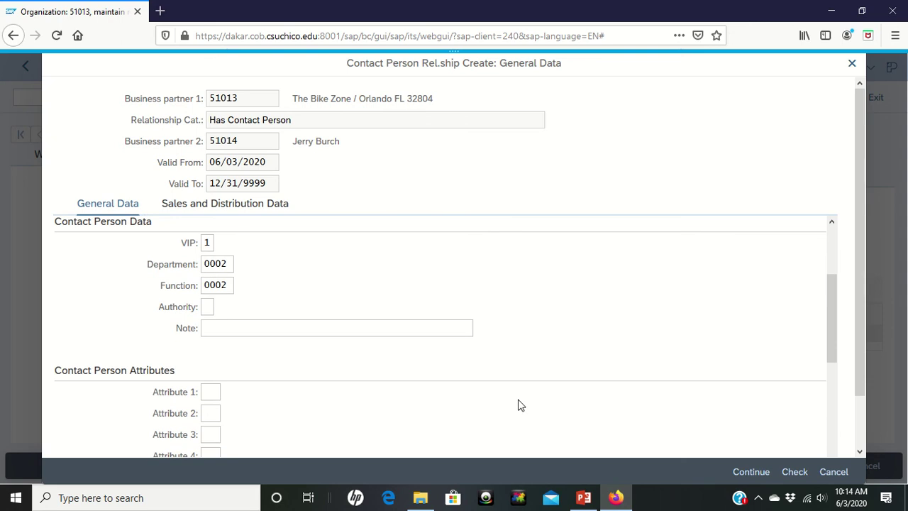
pyautogui.scroll(-5, 518, 405)
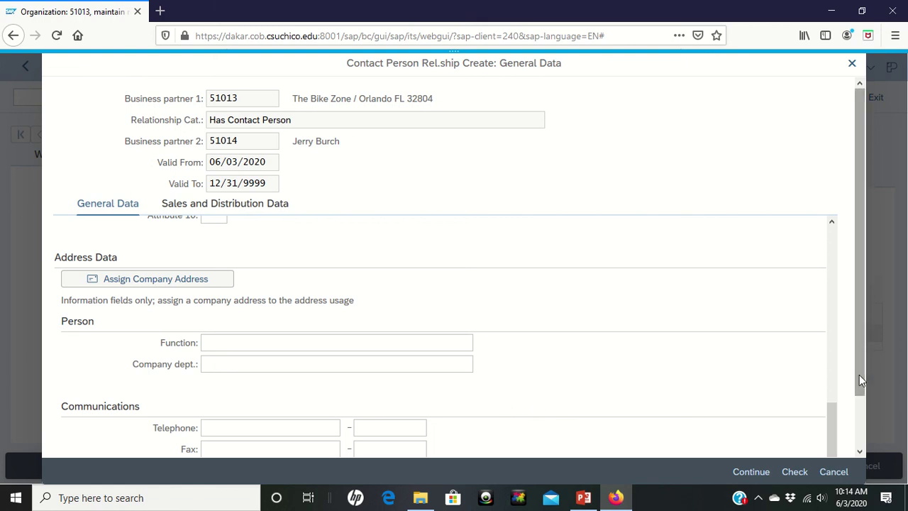
pyautogui.moveTo(859, 374); pyautogui.dragTo(865, 460)
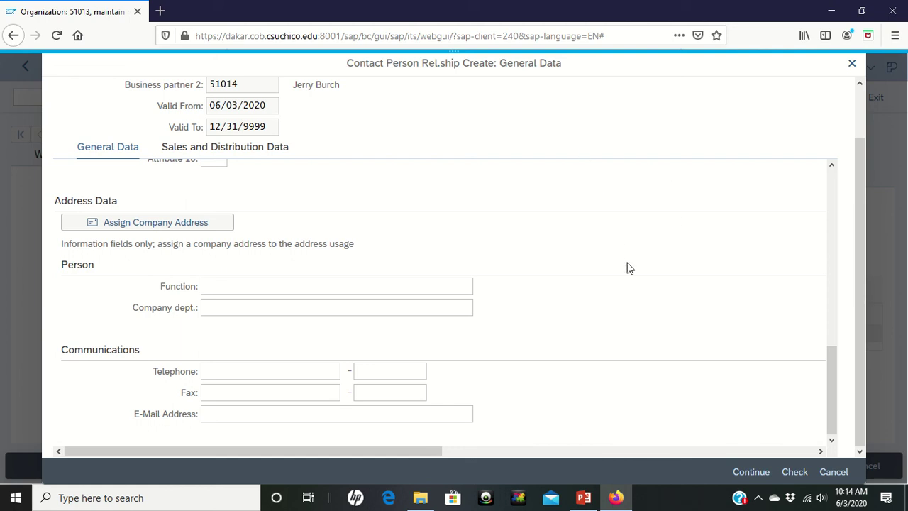
pyautogui.click(794, 481)
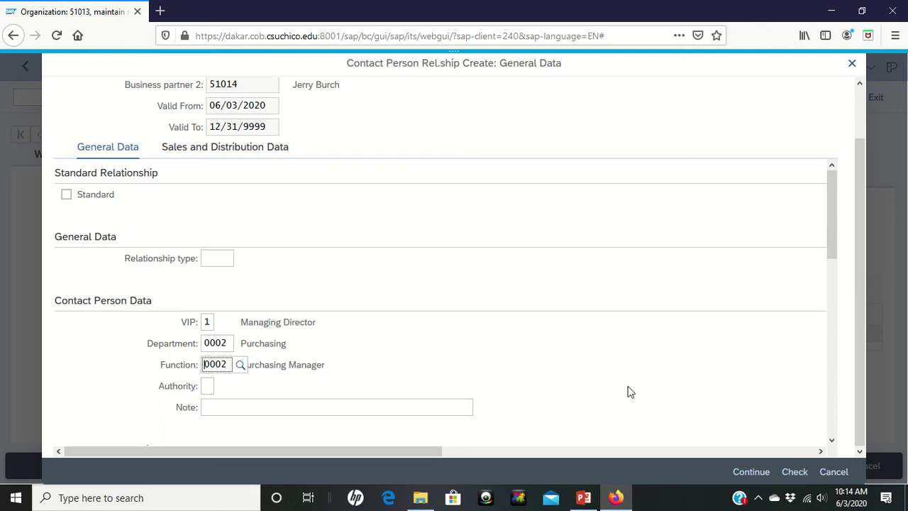
pyautogui.scroll(1, 631, 391)
pyautogui.click(750, 473)
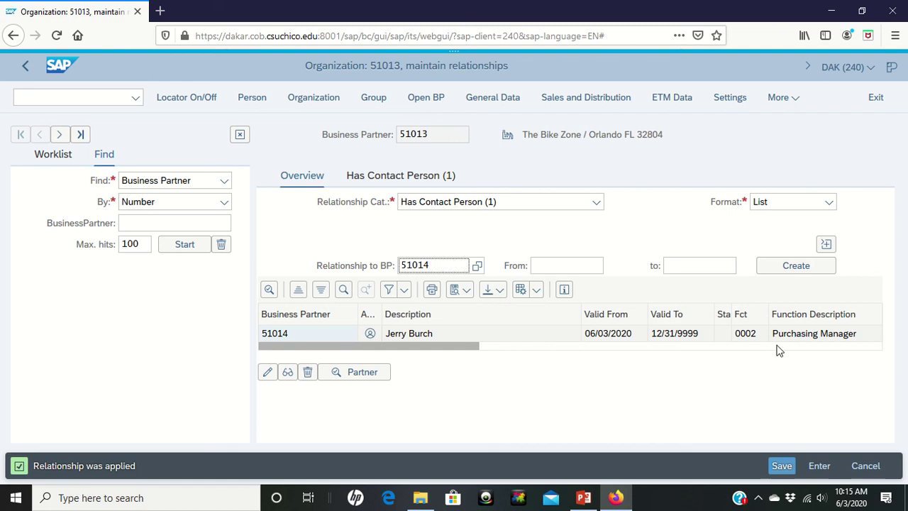
# Save partner 51013's Has Contact Person relationship to contact 51014
pyautogui.click(785, 468)
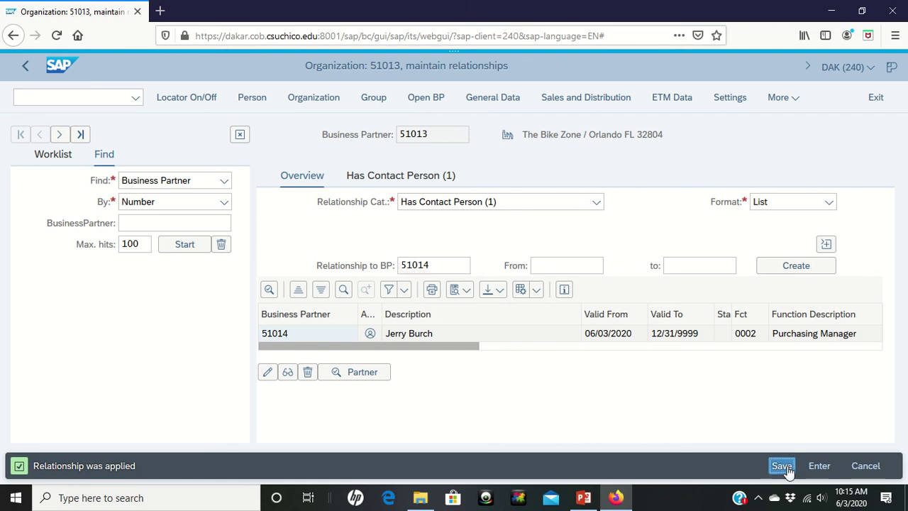